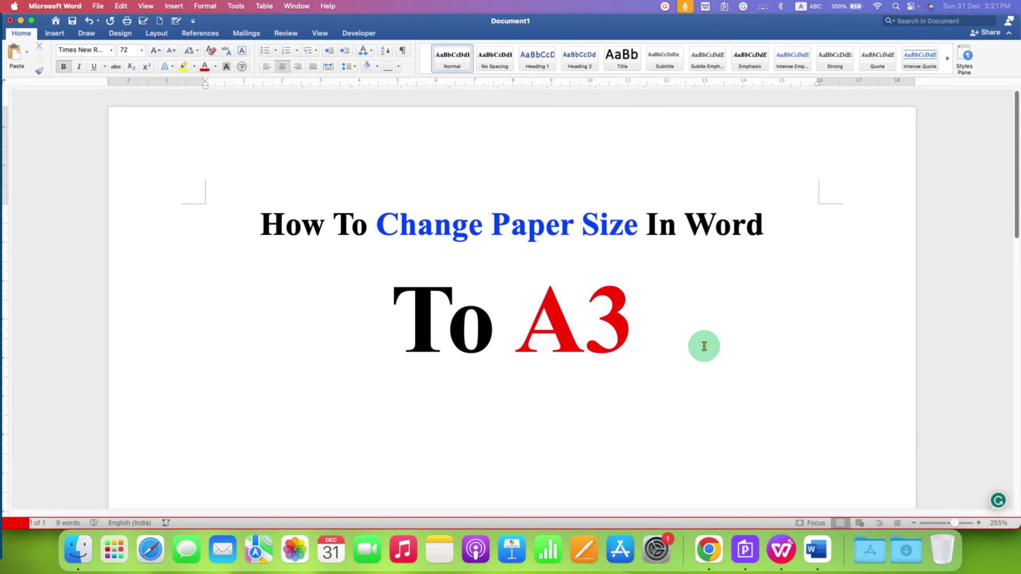
Select then deselect the 'To A3' title, place the cursor after it, and show Layout.
left_click_drag(658, 338, 391, 304)
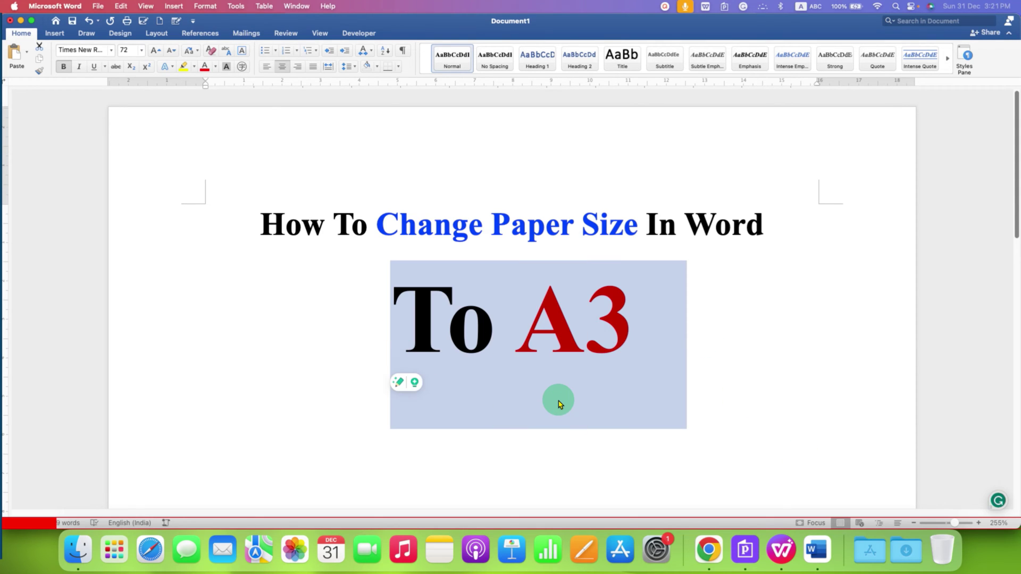
left_click(553, 457)
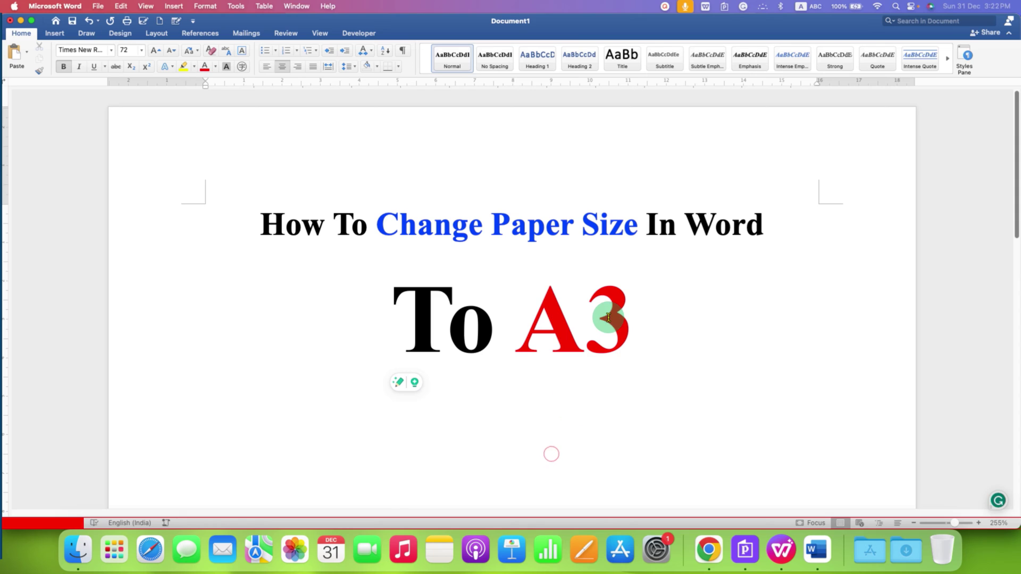
left_click(637, 367)
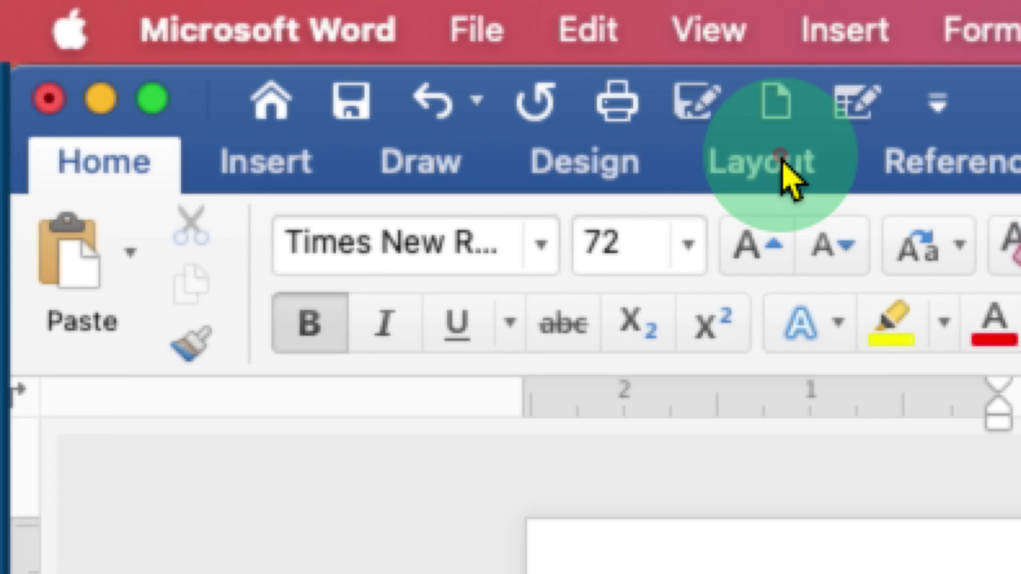
left_click(754, 168)
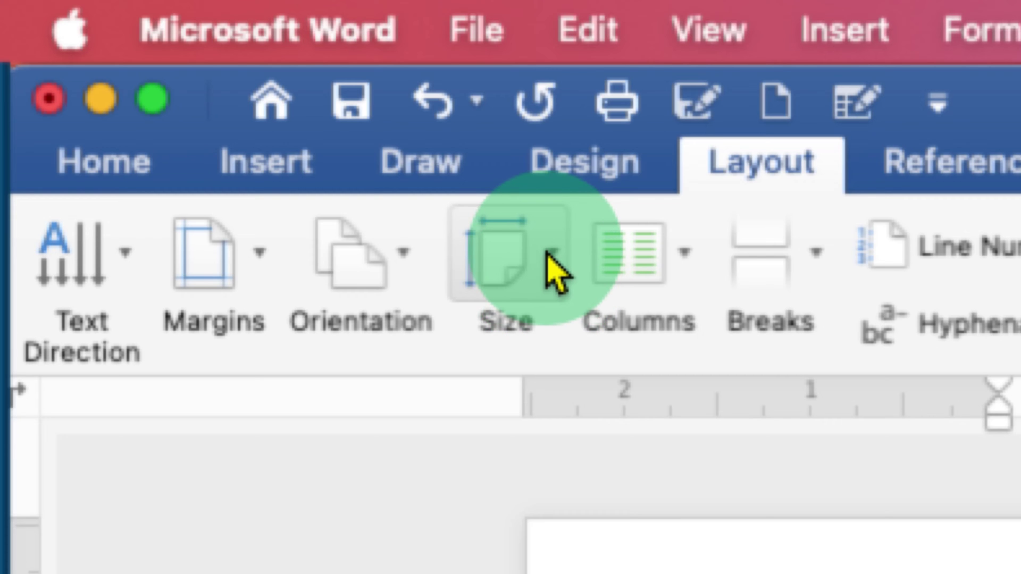
Open the Size dropdown of paper sizes in the Layout ribbon.
left_click(550, 268)
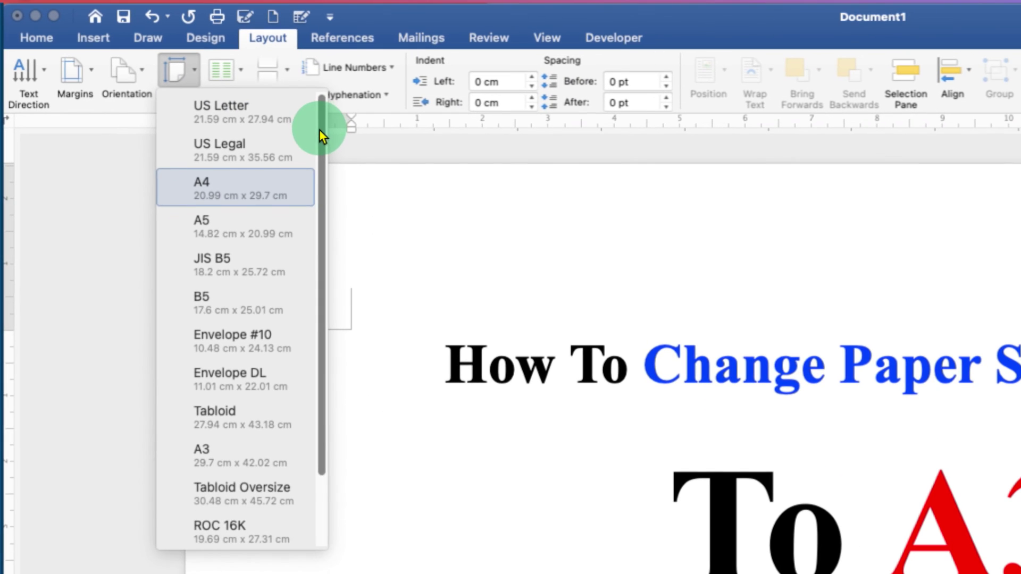
left_click_drag(318, 133, 311, 208)
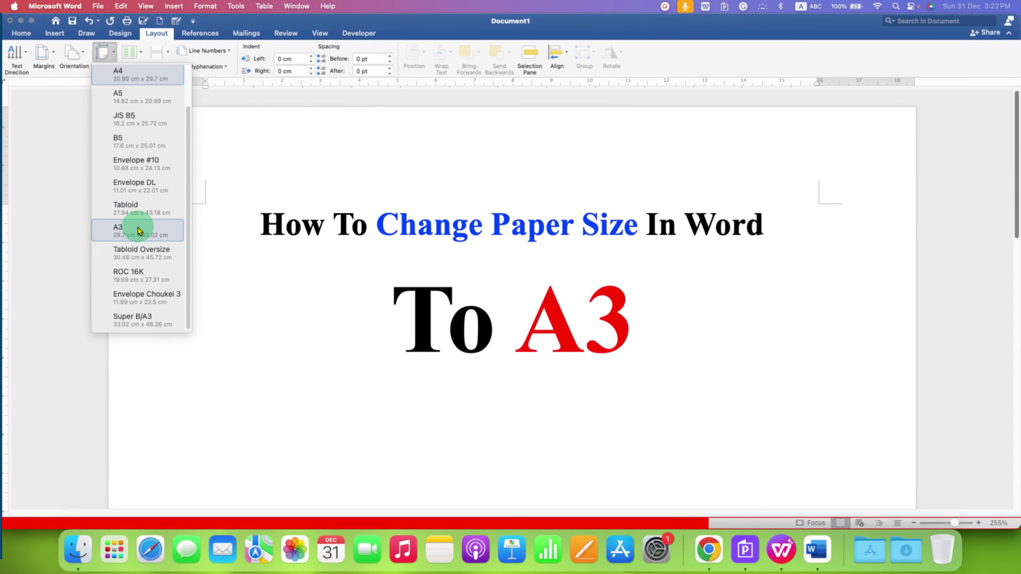
Apply A3 paper size and zoom out to about 179%.
left_click(138, 231)
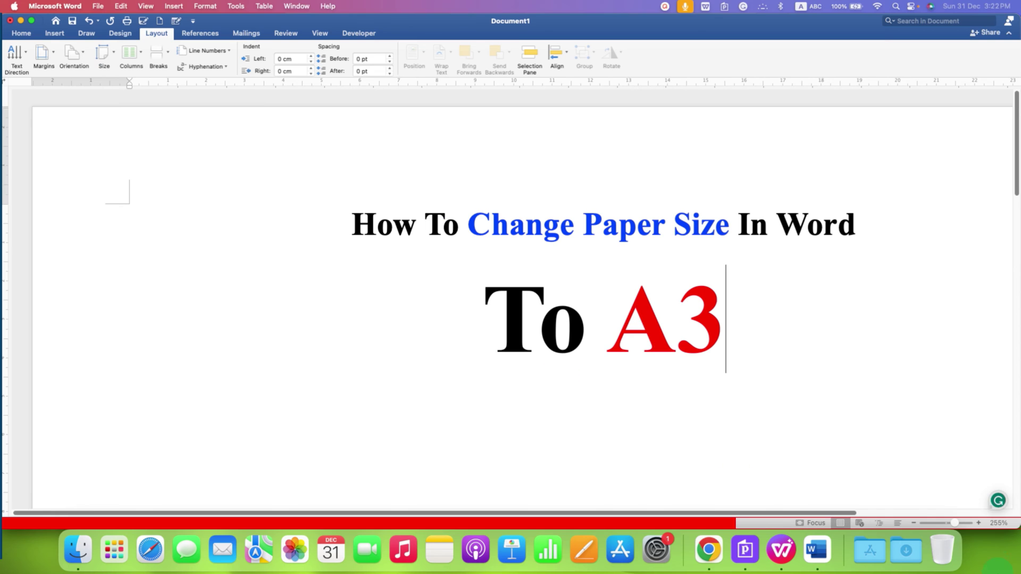
left_click_drag(964, 523, 954, 523)
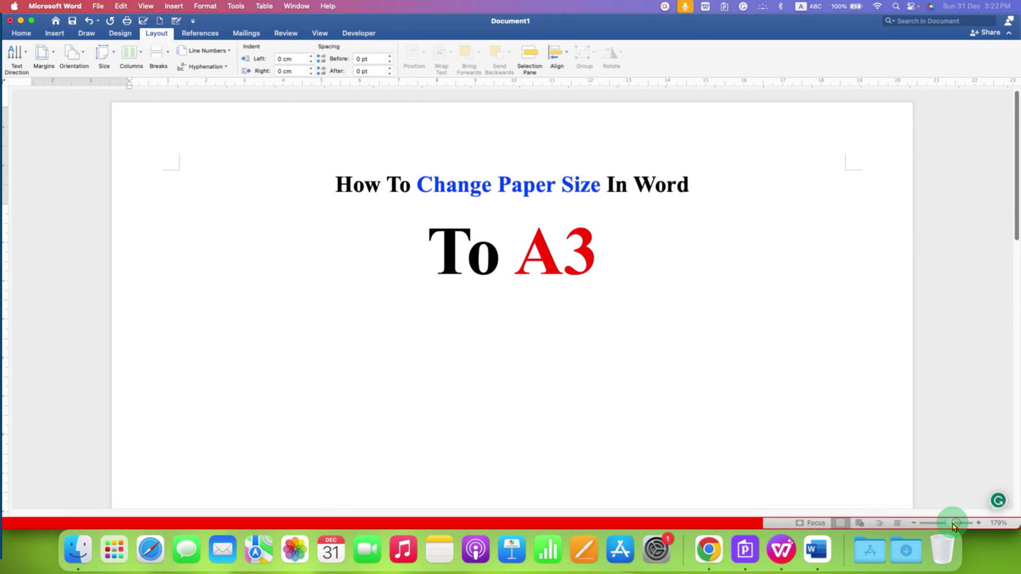